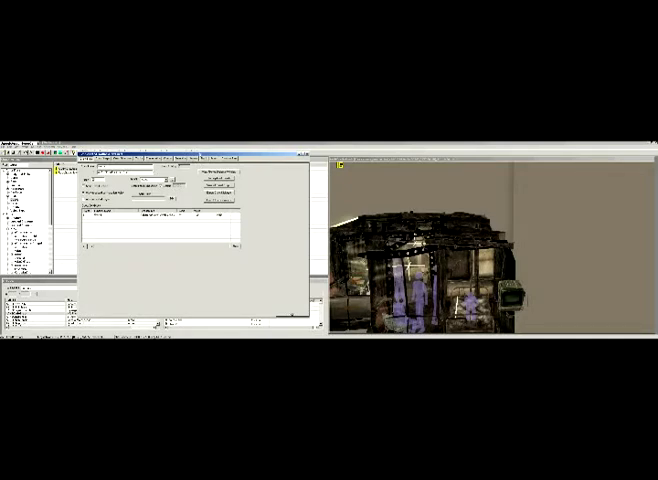
- Cycle through the radio quest's settings pages toward its dialogue topics page
{"action": "key", "text": "ctrl+Tab"}
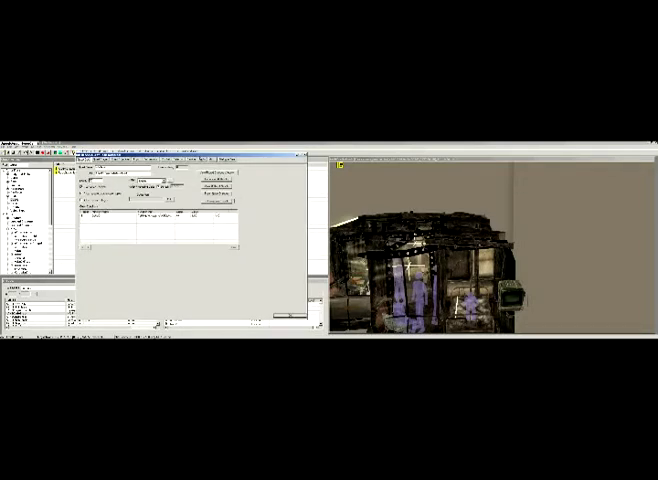
{"action": "key", "text": "ctrl+Tab"}
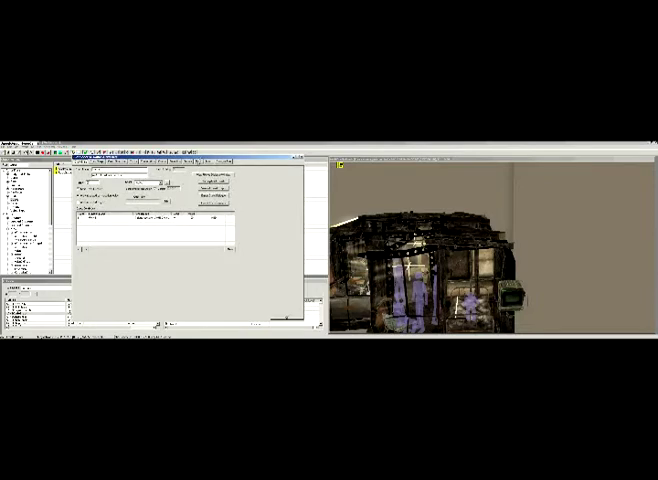
{"action": "key", "text": "ctrl+Tab"}
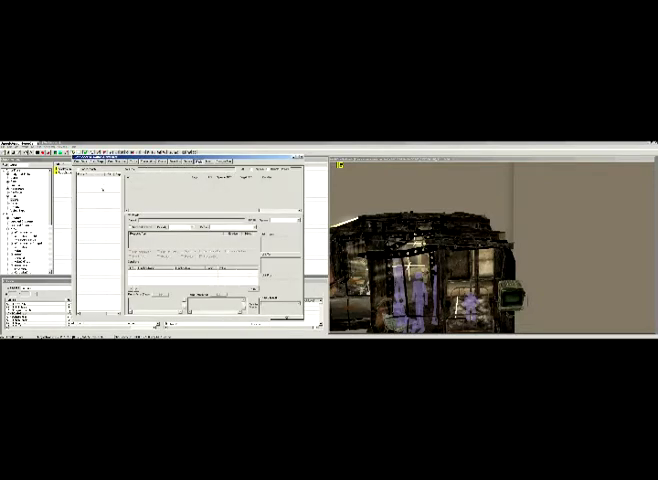
- Show the quest's Topics page, dismiss the topic picker, and select the first topic
{"action": "key", "text": "ctrl+Tab"}
{"action": "key", "text": "ctrl+Tab"}
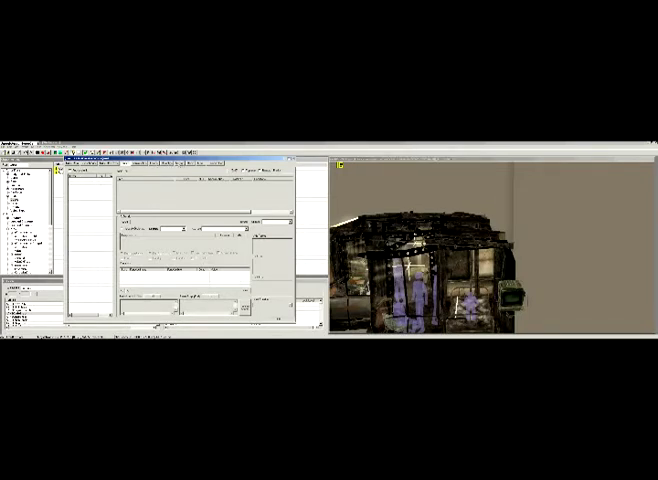
{"action": "left_click", "coordinate": [140, 163]}
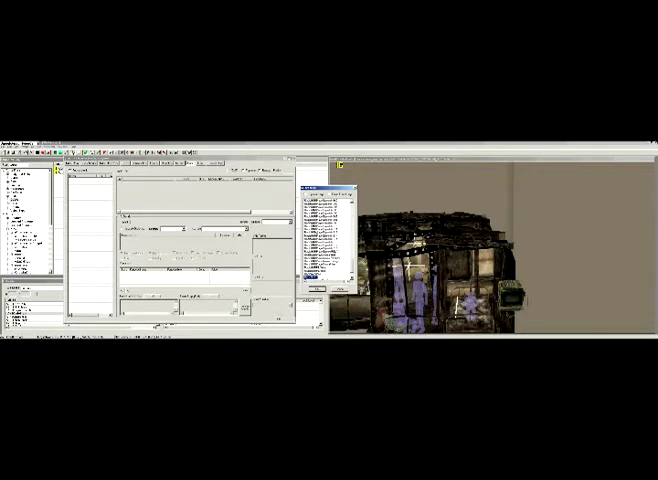
{"action": "key", "text": "Return"}
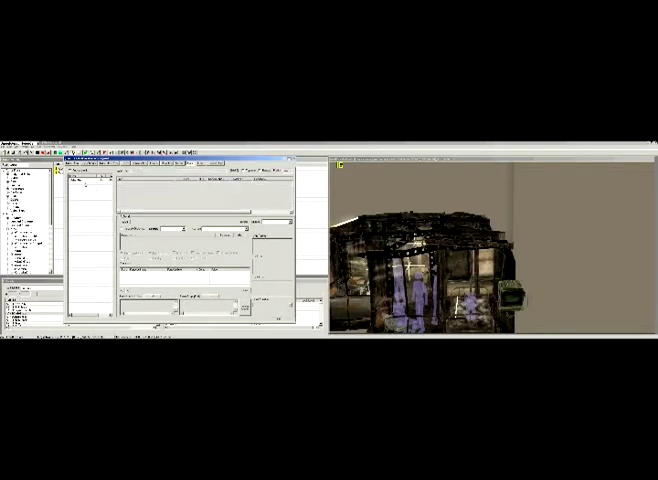
{"action": "left_click", "coordinate": [86, 179]}
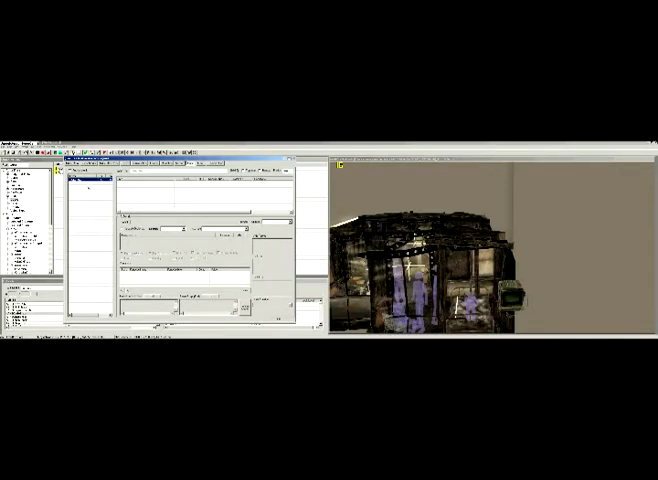
{"action": "left_click", "coordinate": [86, 186]}
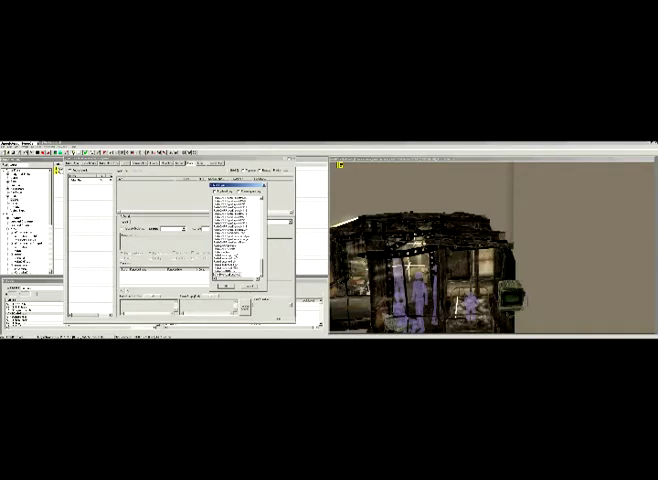
- Pick the second topic from the Select Topic list and add it to the quest
{"action": "left_click", "coordinate": [228, 265]}
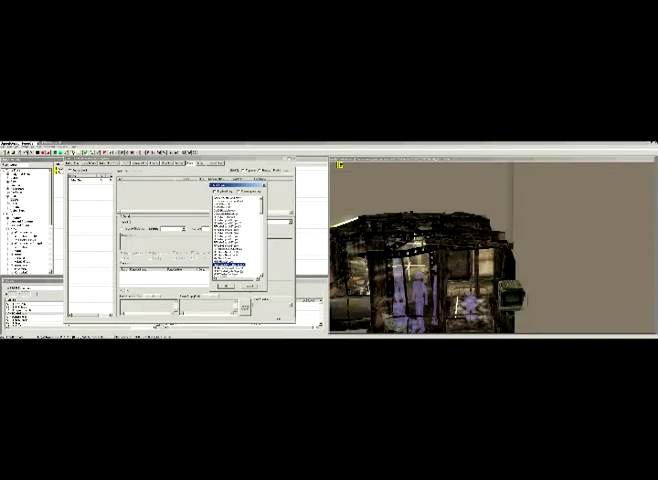
{"action": "key", "text": "Home"}
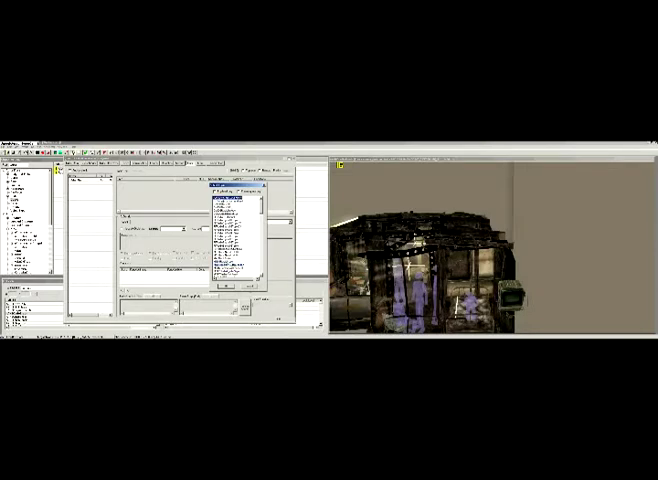
{"action": "left_click", "coordinate": [232, 204]}
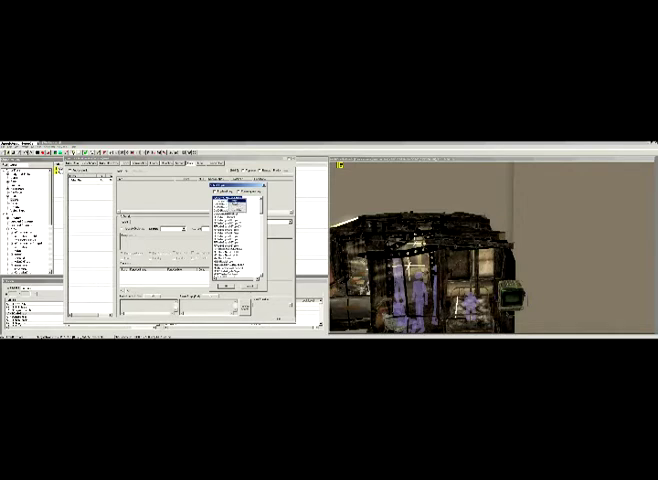
{"action": "scroll", "coordinate": [232, 230], "scroll_direction": "down", "scroll_amount": 3}
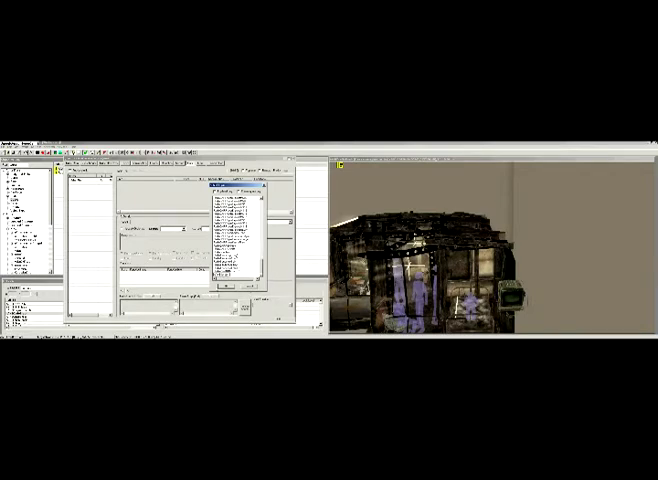
{"action": "key", "text": "Return"}
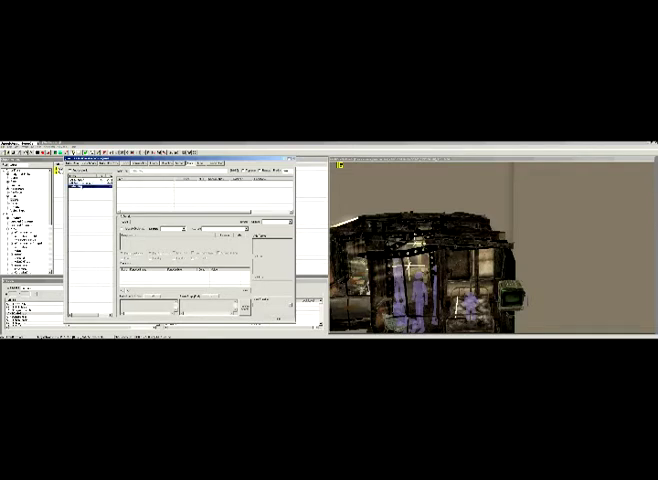
{"action": "key", "text": "Down"}
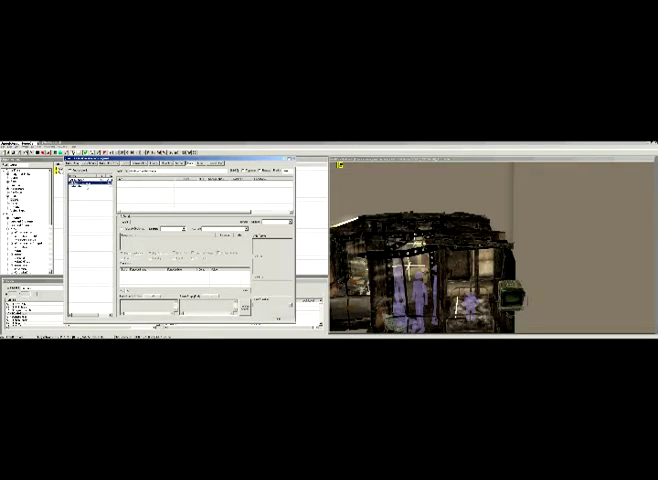
{"action": "key", "text": "Up"}
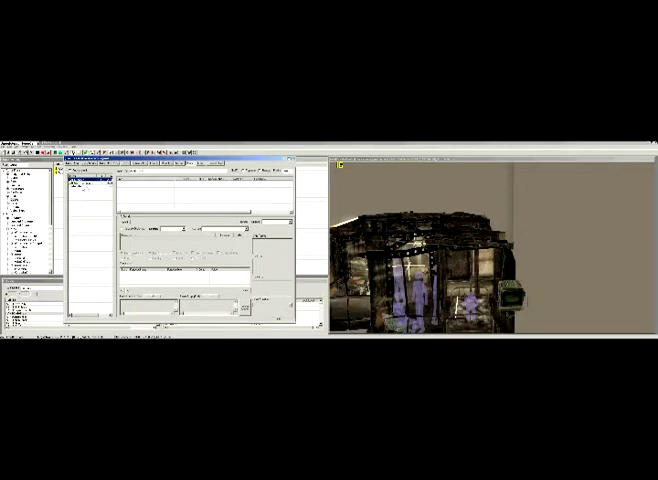
{"action": "key", "text": "Down"}
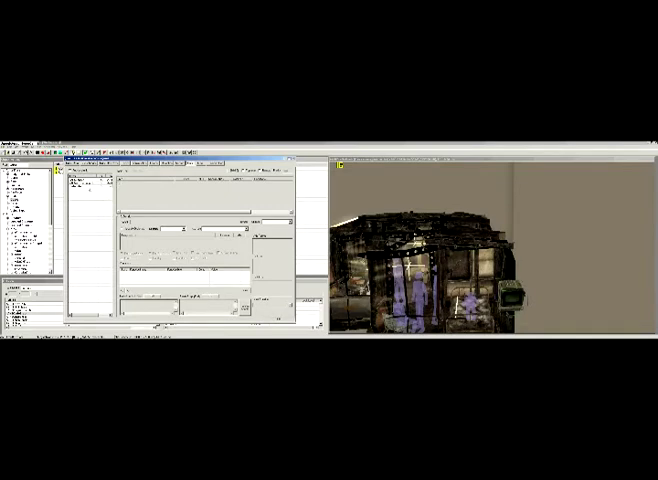
{"action": "left_click", "coordinate": [80, 184]}
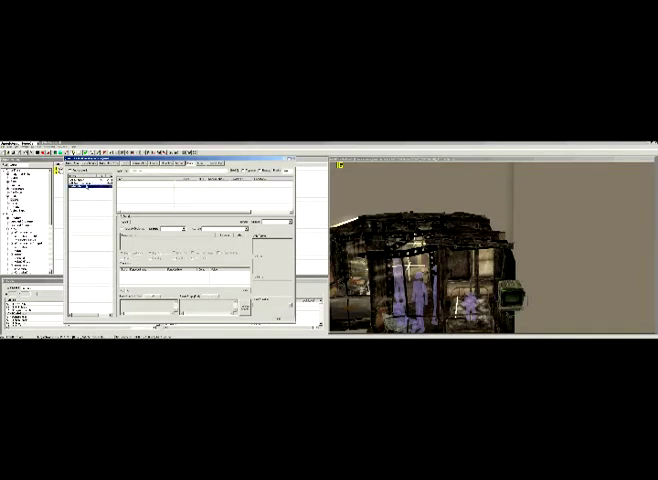
{"action": "type", "text": "name"}
- Commit the second topic's new name and review the responses of the listed topics
{"action": "key", "text": "Return"}
{"action": "left_click", "coordinate": [80, 184]}
{"action": "left_click", "coordinate": [80, 185]}
{"action": "right_click", "coordinate": [134, 186]}
- Open the topic's response in its editing window via Edit, then close it
{"action": "left_click", "coordinate": [146, 194]}
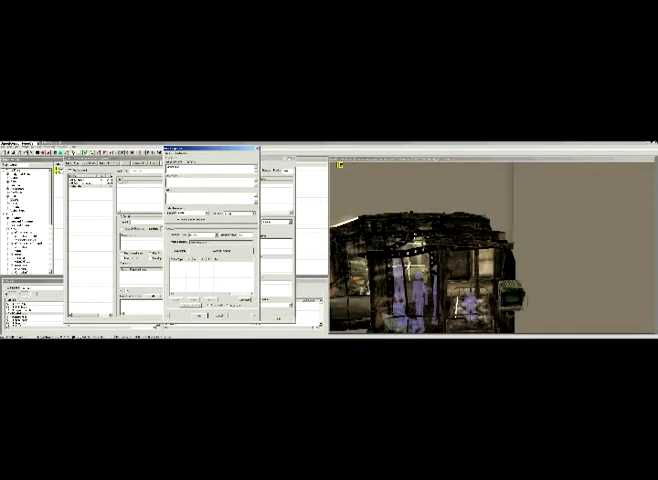
{"action": "key", "text": "Return"}
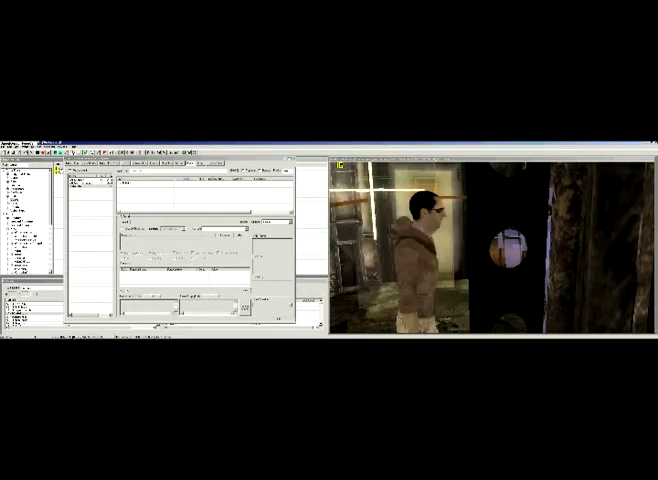
- Choose speaker values from the response property dropdown for the top greeting topic
{"action": "left_click", "coordinate": [289, 221]}
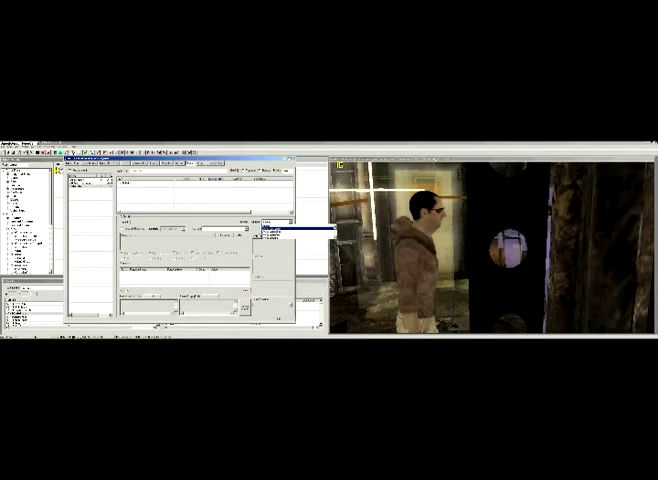
{"action": "key", "text": "Down"}
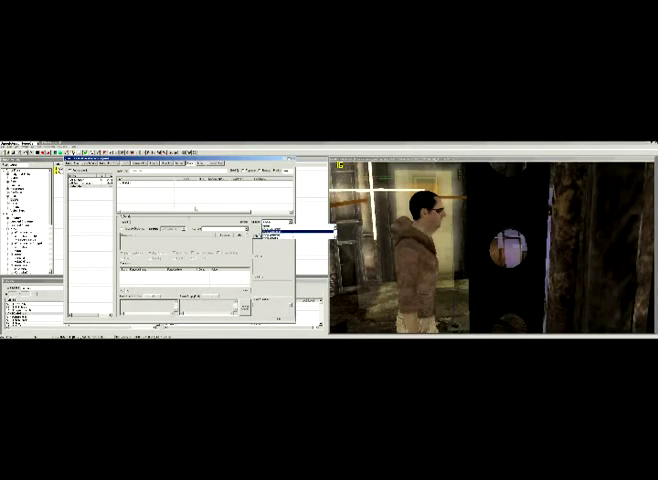
{"action": "key", "text": "Return"}
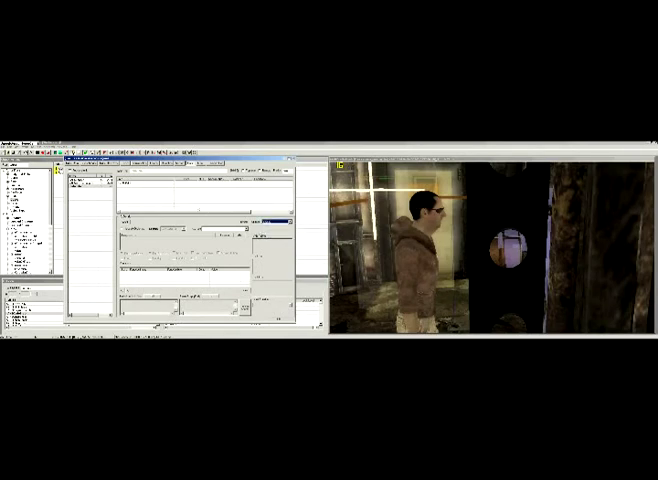
{"action": "key", "text": "Down"}
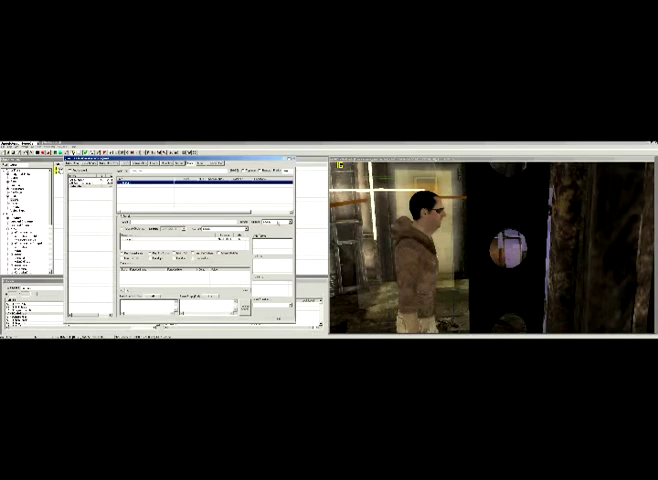
{"action": "left_click", "coordinate": [289, 222]}
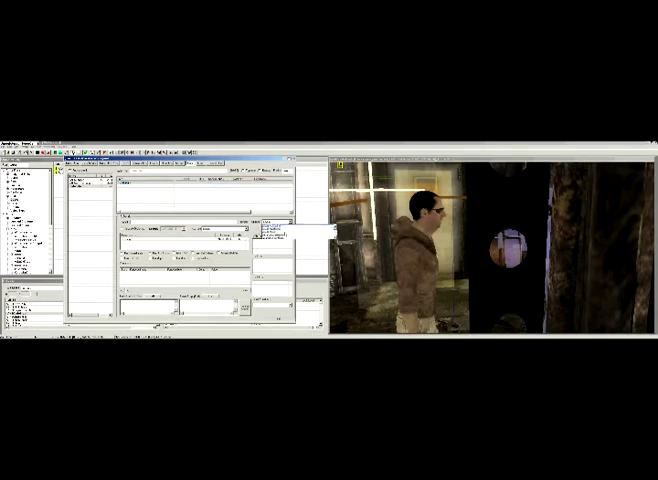
{"action": "left_click", "coordinate": [278, 228]}
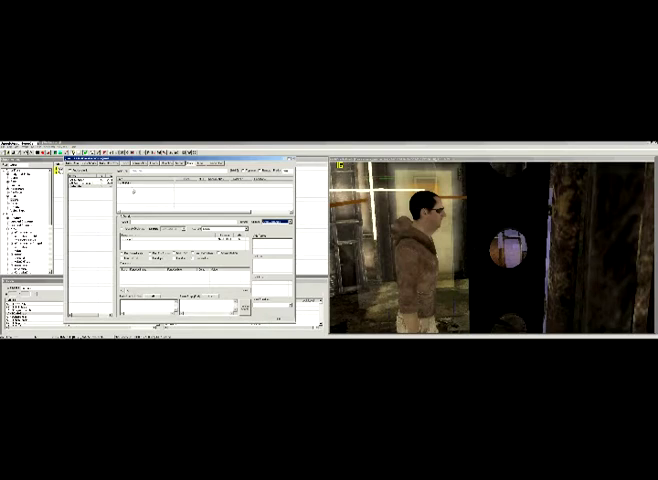
- Open and dismiss the topic dialog, then set a different speaker value
{"action": "left_click", "coordinate": [140, 183]}
{"action": "left_click", "coordinate": [138, 195]}
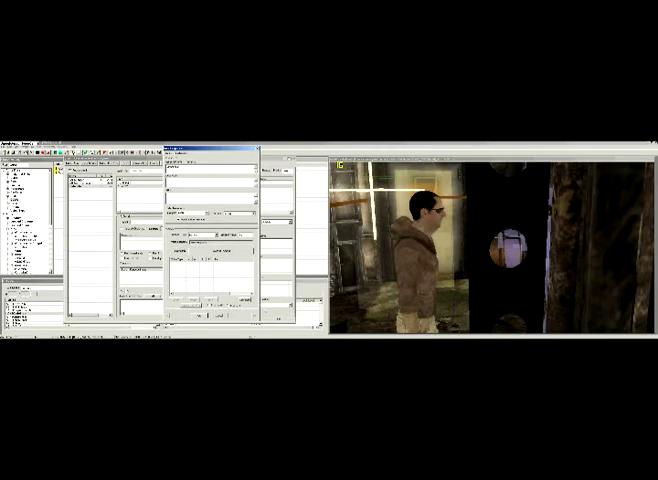
{"action": "left_click", "coordinate": [197, 316]}
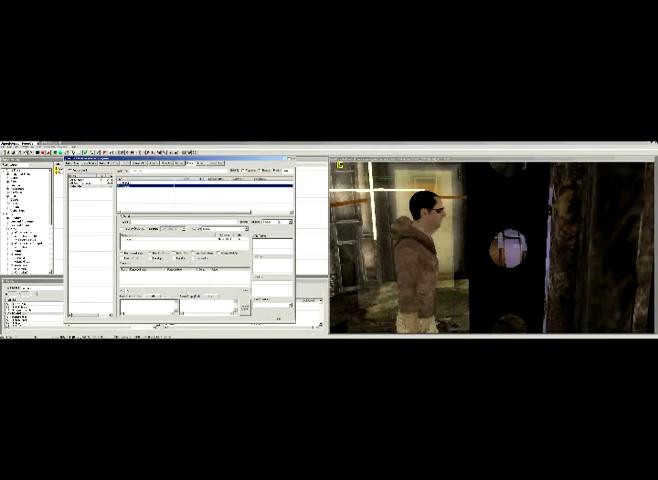
{"action": "left_click", "coordinate": [288, 221]}
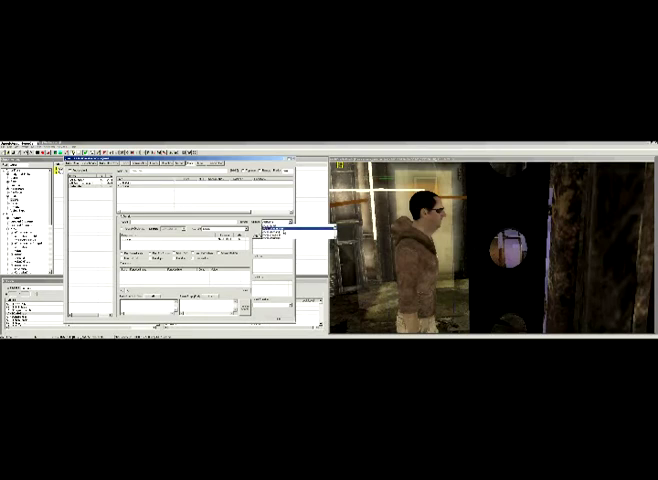
{"action": "left_click", "coordinate": [288, 232]}
{"action": "left_click", "coordinate": [275, 228]}
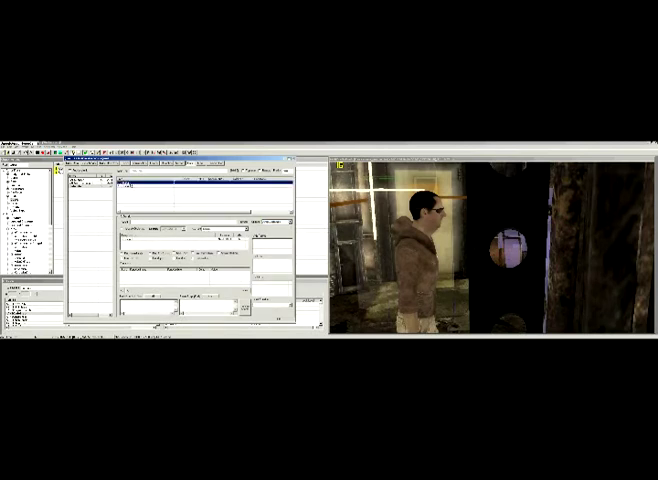
- Open and close the response editor, then set the first condition row's value
{"action": "double_click", "coordinate": [125, 183]}
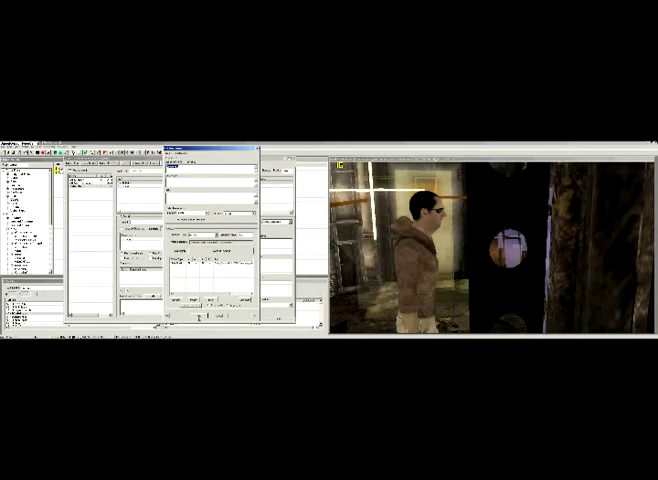
{"action": "key", "text": "Return"}
{"action": "left_click", "coordinate": [135, 183]}
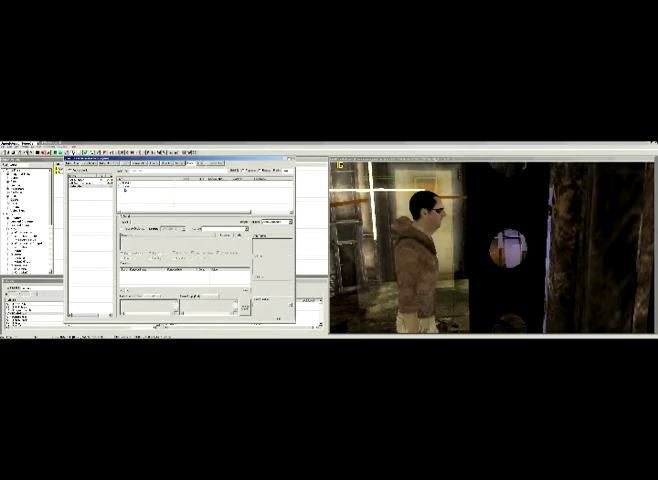
{"action": "key", "text": "Return"}
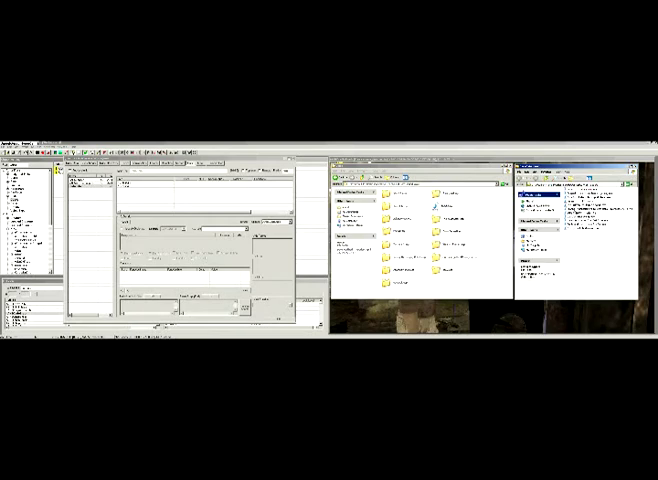
- Leave the Fallout 3 Data folders in Explorer and return to GECK
{"action": "key", "text": "alt+Tab"}
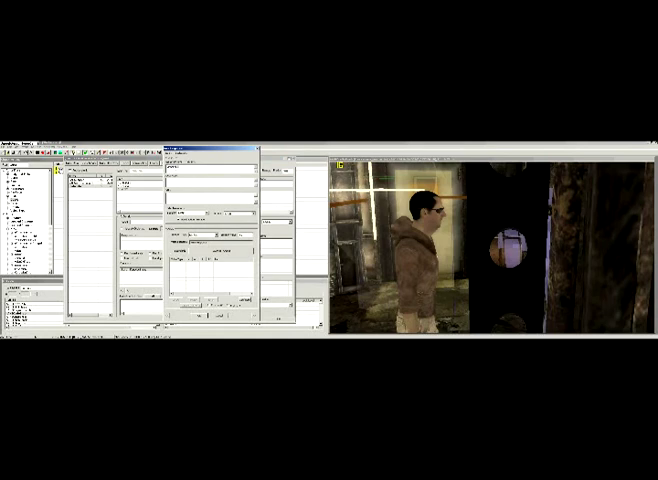
- Open and close the editing dialogs of the first two topic entries
{"action": "key", "text": "Return"}
{"action": "right_click", "coordinate": [128, 188]}
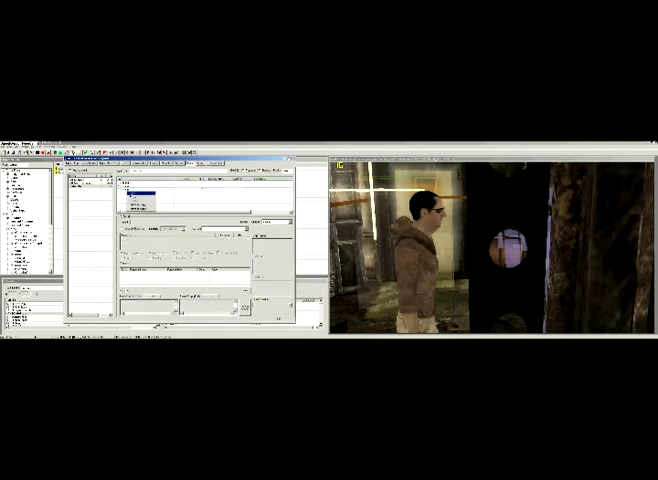
{"action": "left_click", "coordinate": [138, 198]}
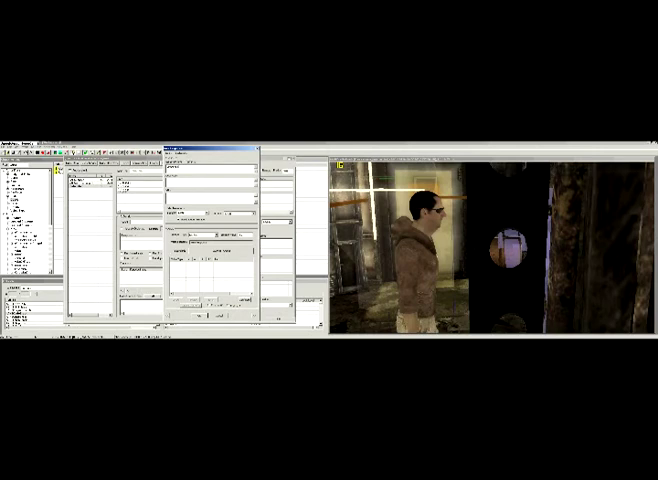
{"action": "key", "text": "Return"}
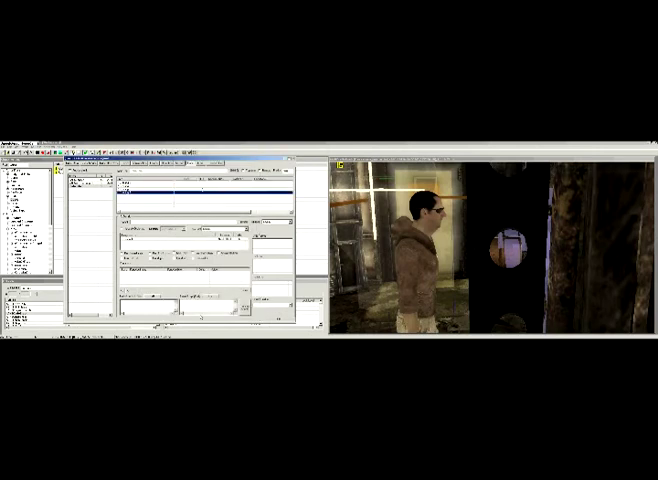
{"action": "left_click", "coordinate": [125, 194]}
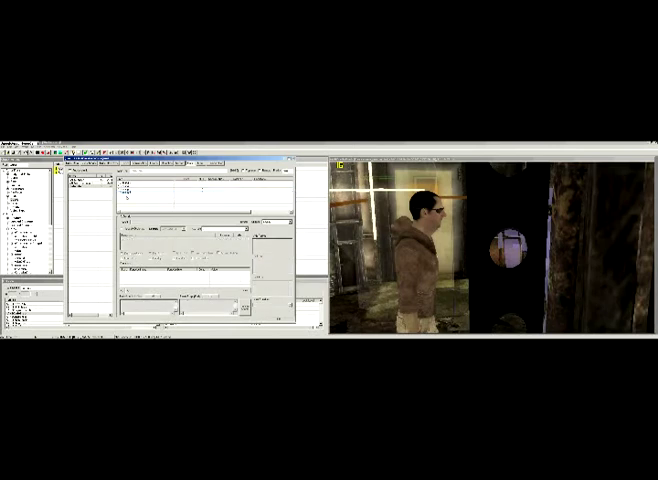
{"action": "right_click", "coordinate": [125, 194]}
{"action": "left_click", "coordinate": [135, 200]}
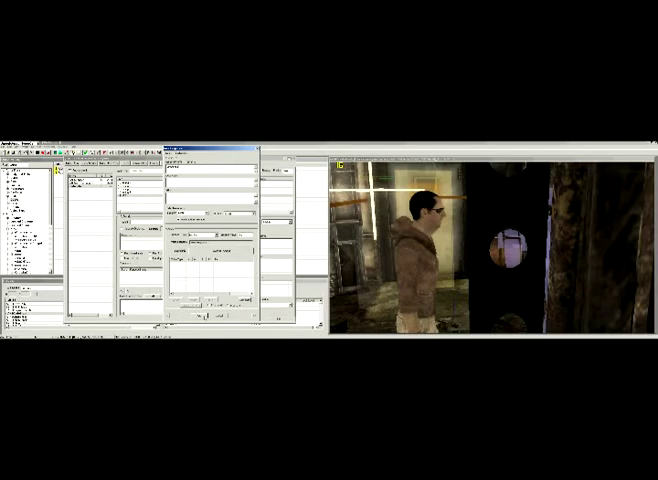
{"action": "left_click", "coordinate": [204, 316]}
- Open and close the editing dialogs of the next two topic entries
{"action": "right_click", "coordinate": [130, 194]}
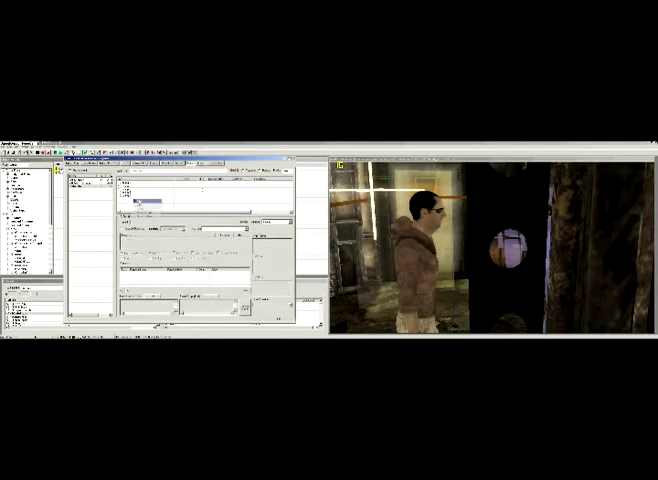
{"action": "left_click", "coordinate": [145, 201]}
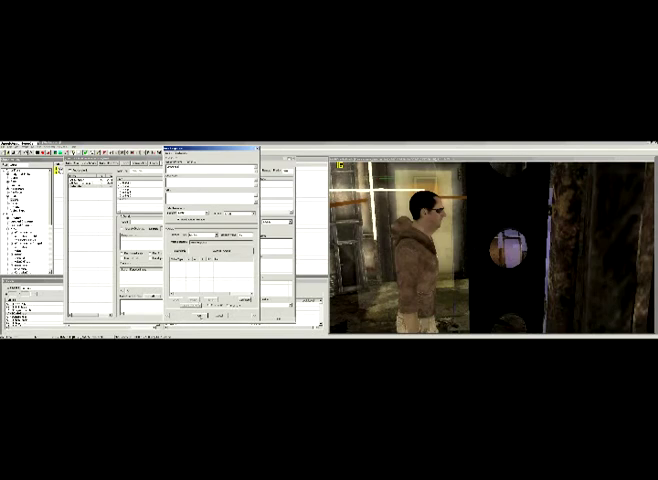
{"action": "key", "text": "Return"}
{"action": "right_click", "coordinate": [137, 203]}
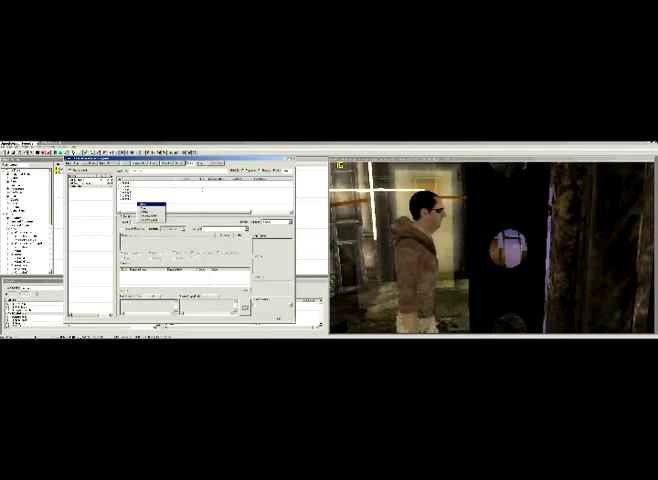
{"action": "left_click", "coordinate": [150, 212]}
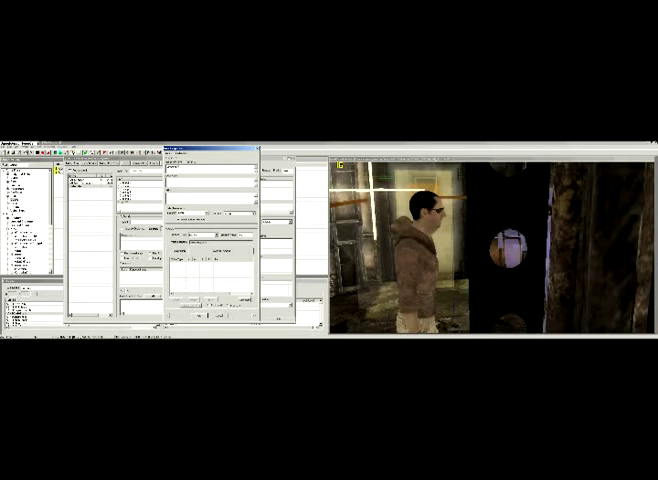
{"action": "key", "text": "Return"}
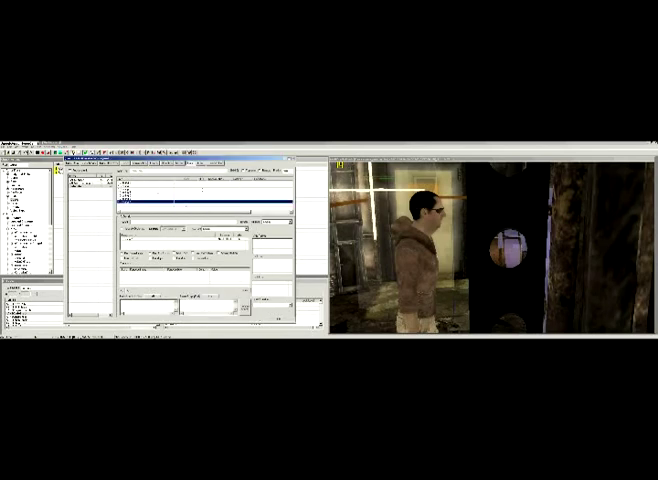
- Open and close two responses of the current topic in the response editor
{"action": "left_click", "coordinate": [135, 207]}
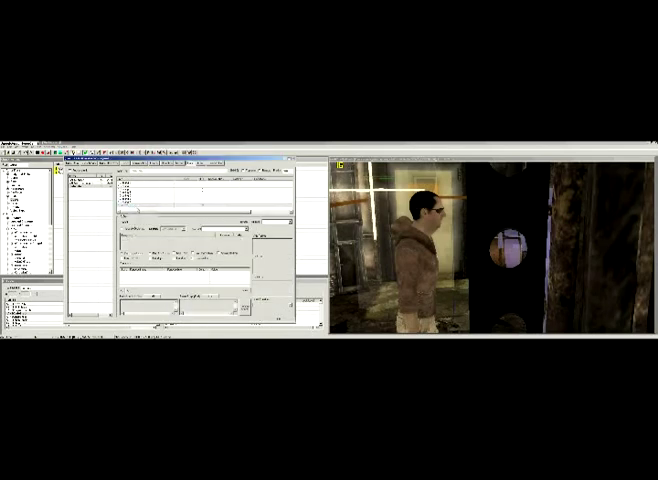
{"action": "double_click", "coordinate": [135, 207]}
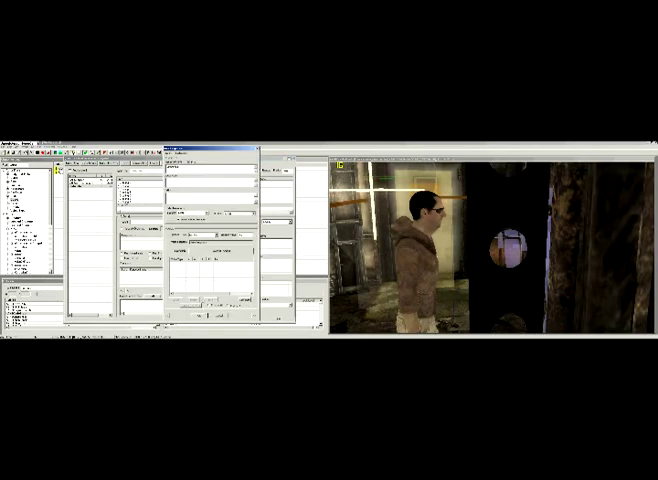
{"action": "key", "text": "Return"}
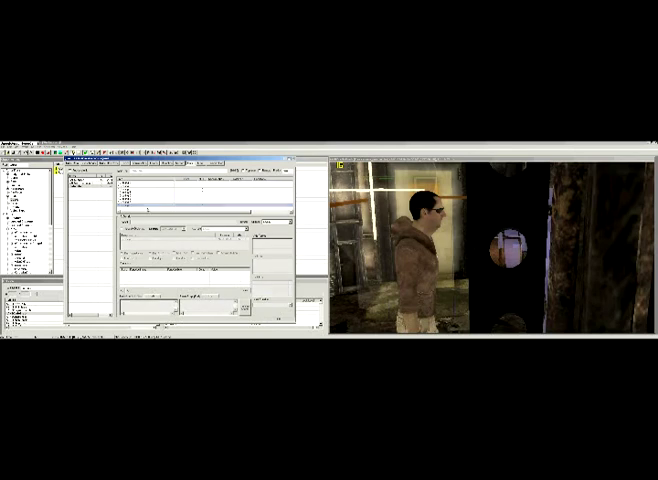
{"action": "left_click", "coordinate": [148, 210]}
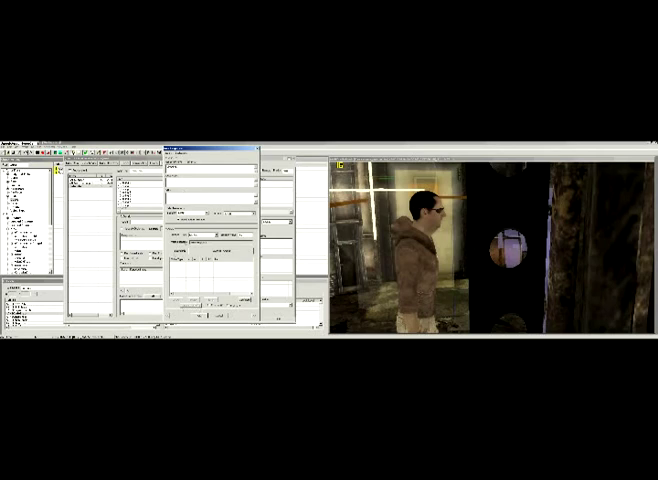
{"action": "left_click", "coordinate": [105, 165]}
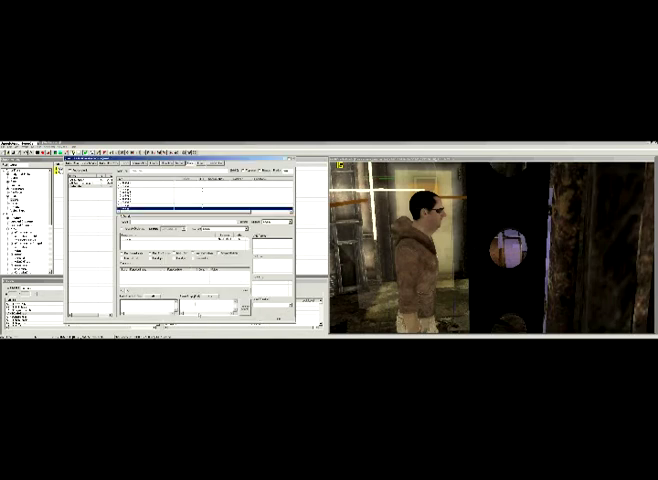
- Step through the following greeting topics, opening and closing each topic's response
{"action": "key", "text": "Up"}
{"action": "key", "text": "Up"}
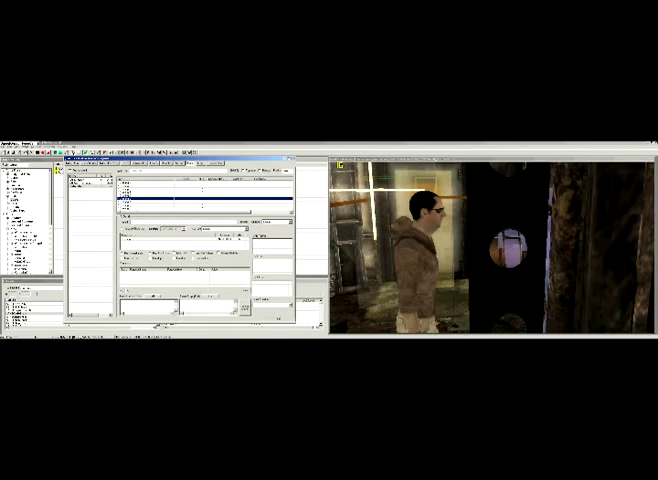
{"action": "key", "text": "Down"}
{"action": "key", "text": "Return"}
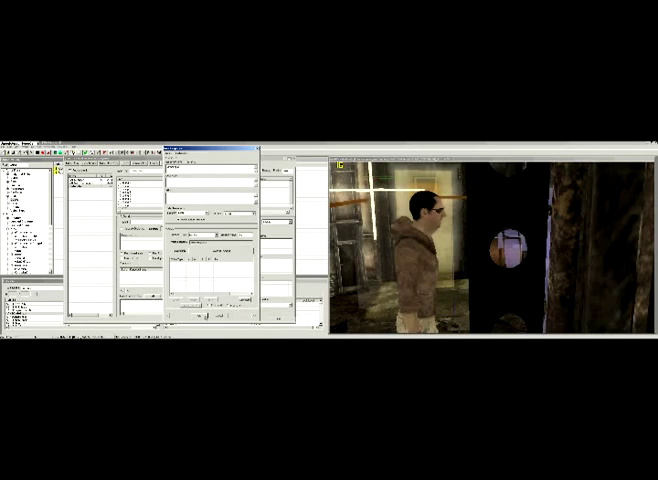
{"action": "key", "text": "Return"}
{"action": "key", "text": "Down"}
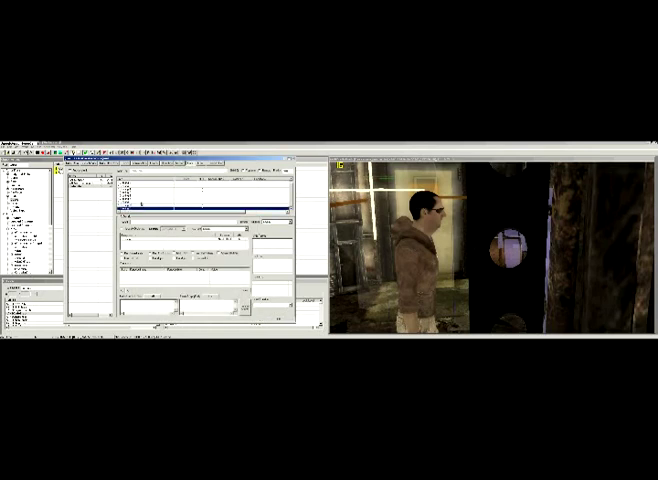
{"action": "key", "text": "Return"}
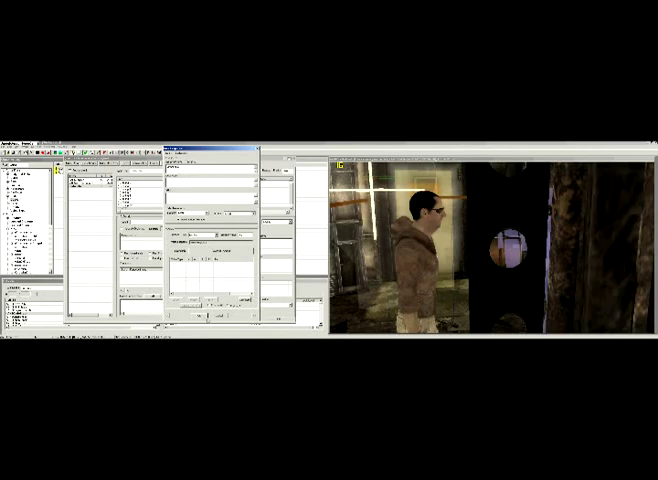
{"action": "key", "text": "Return"}
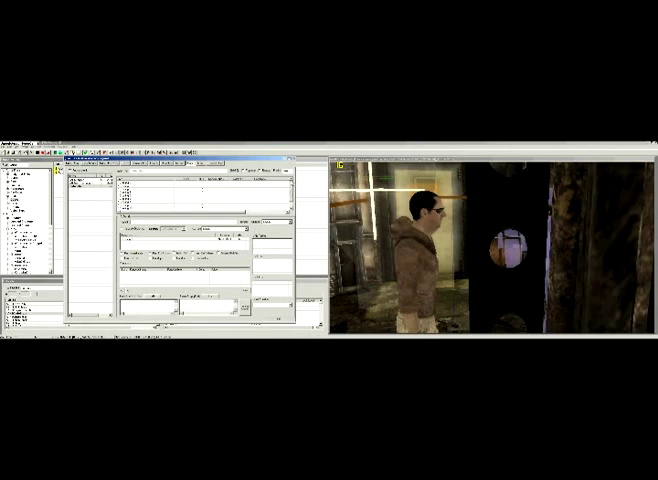
- Assign the speaker for the next greeting topic from the speaker dropdown
{"action": "key", "text": "Down"}
{"action": "key", "text": "Down"}
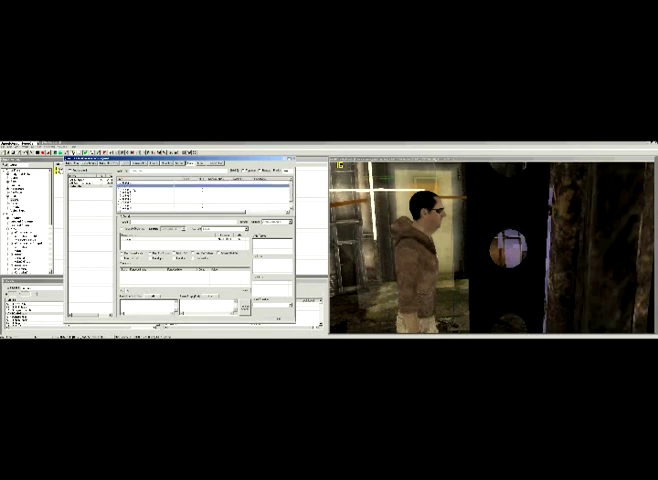
{"action": "left_click", "coordinate": [289, 221]}
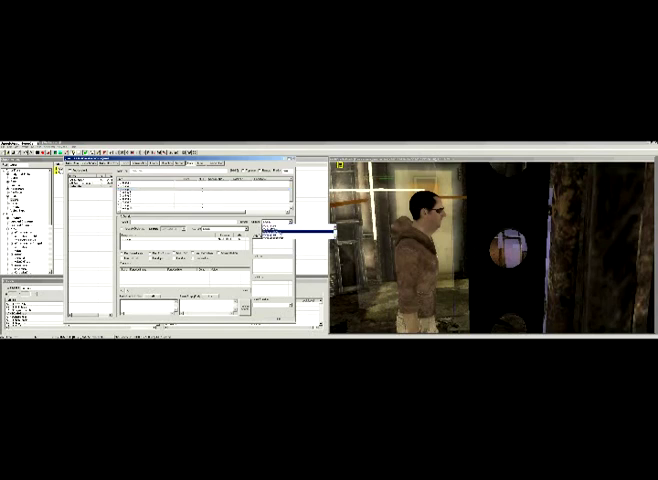
{"action": "left_click", "coordinate": [296, 232]}
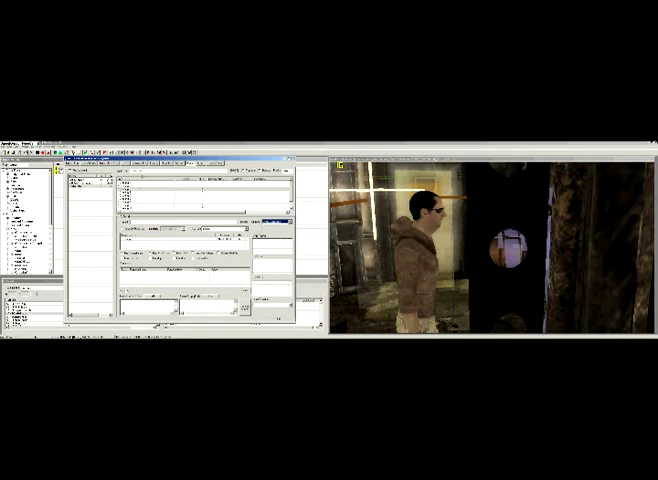
{"action": "left_click", "coordinate": [289, 221]}
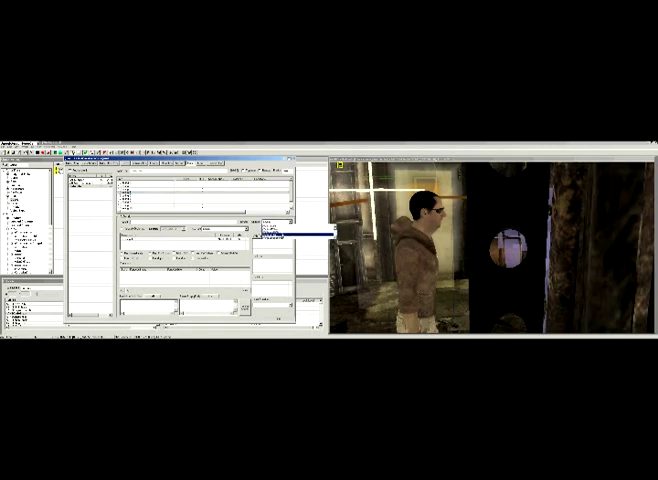
{"action": "left_click", "coordinate": [296, 232]}
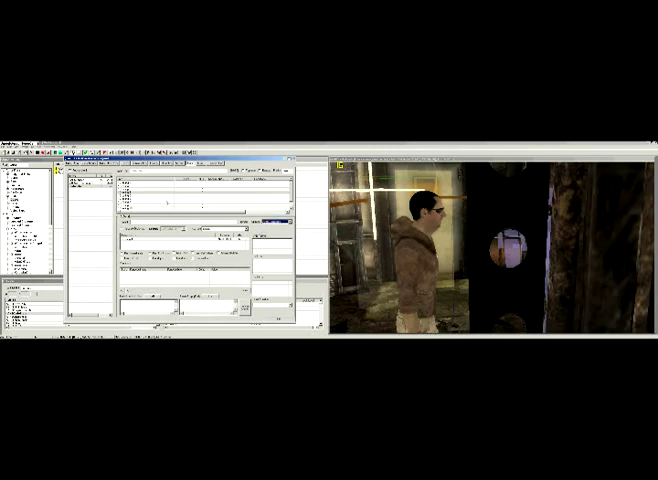
{"action": "left_click", "coordinate": [289, 221]}
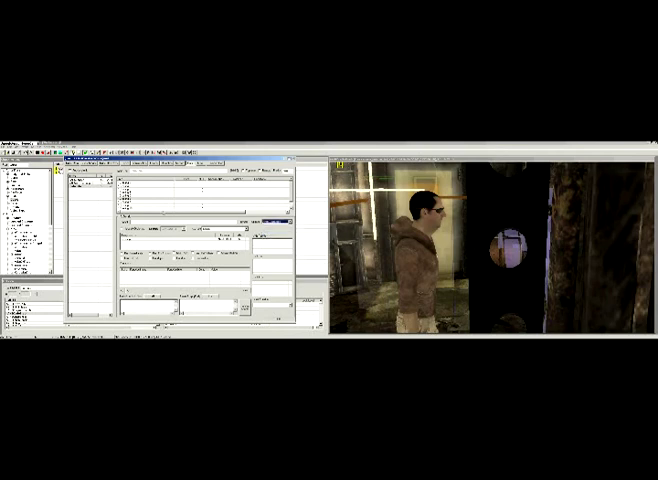
- Select the following topic and assign its speaker values from the dropdown
{"action": "left_click", "coordinate": [200, 201]}
{"action": "left_click", "coordinate": [285, 222]}
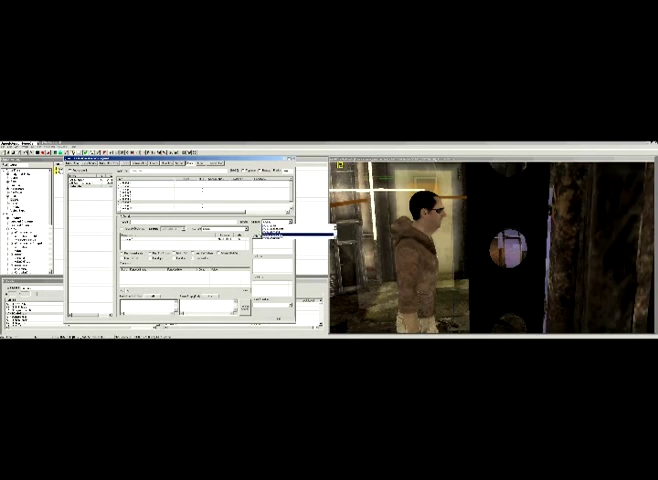
{"action": "left_click", "coordinate": [290, 235]}
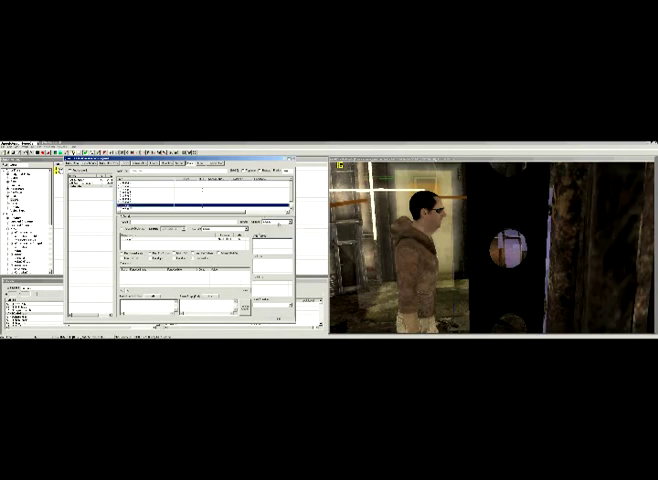
{"action": "left_click", "coordinate": [287, 222]}
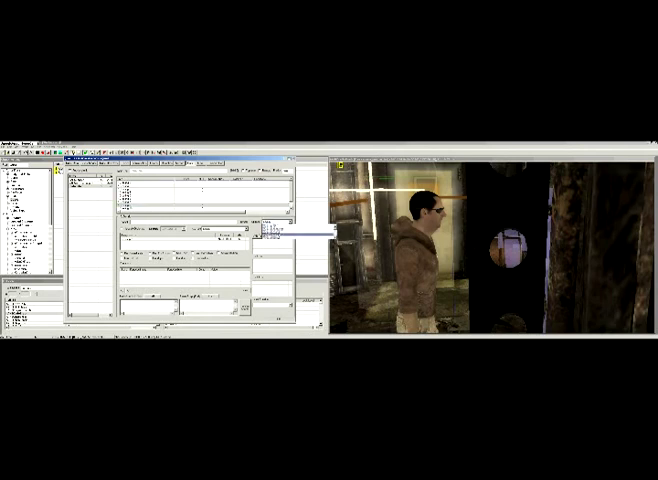
{"action": "left_click", "coordinate": [285, 229]}
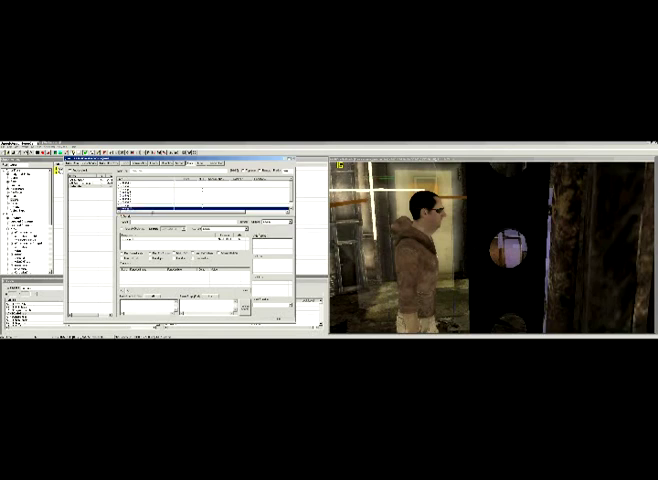
{"action": "left_click", "coordinate": [288, 222]}
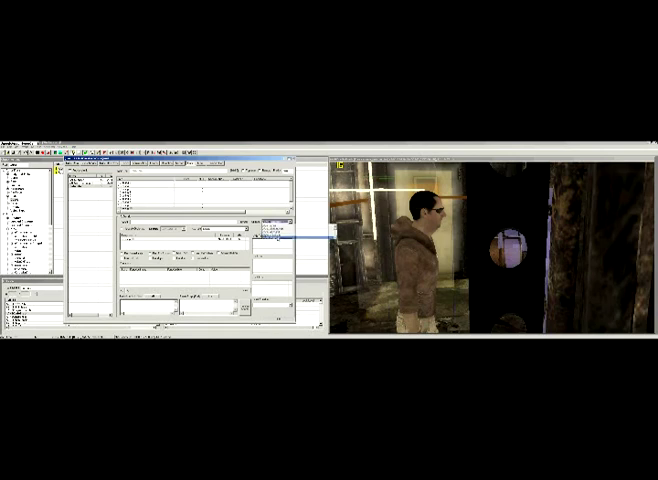
{"action": "left_click", "coordinate": [295, 236]}
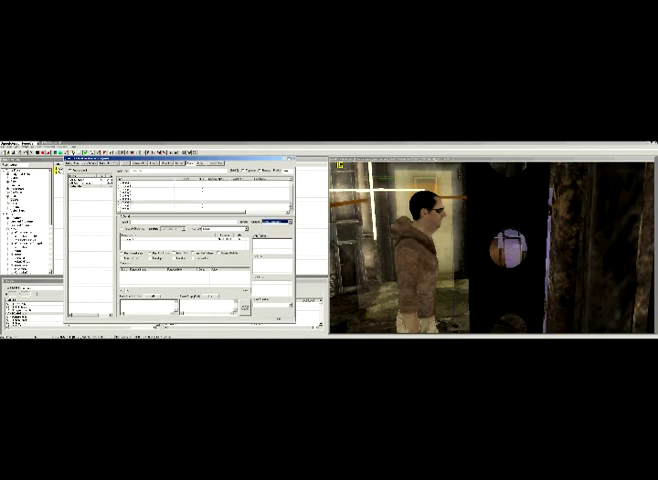